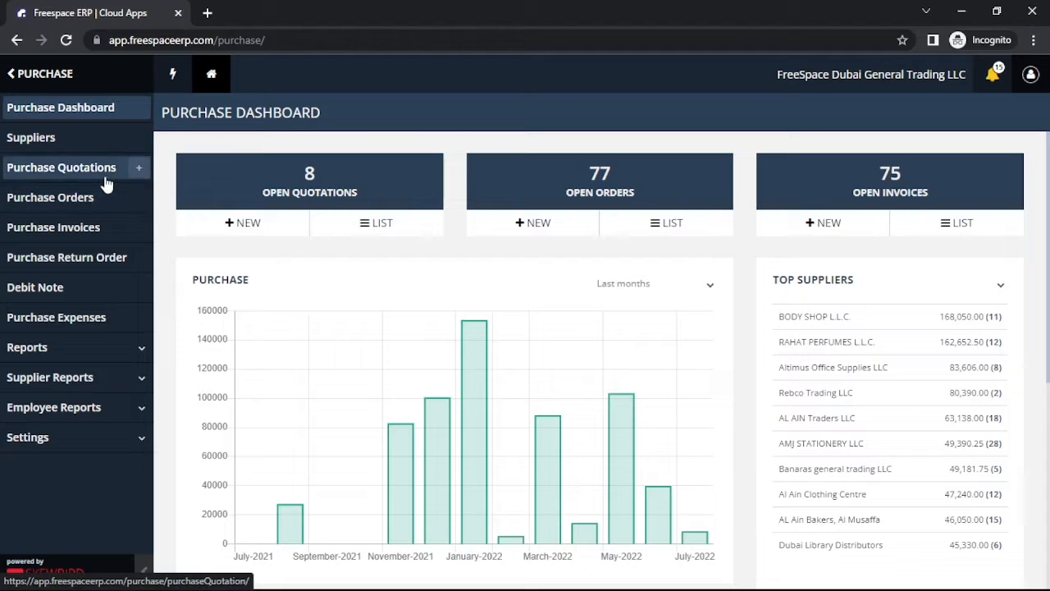
Step: Start a new purchase quotation and set the employee in charge to Ahmed
click(105, 182)
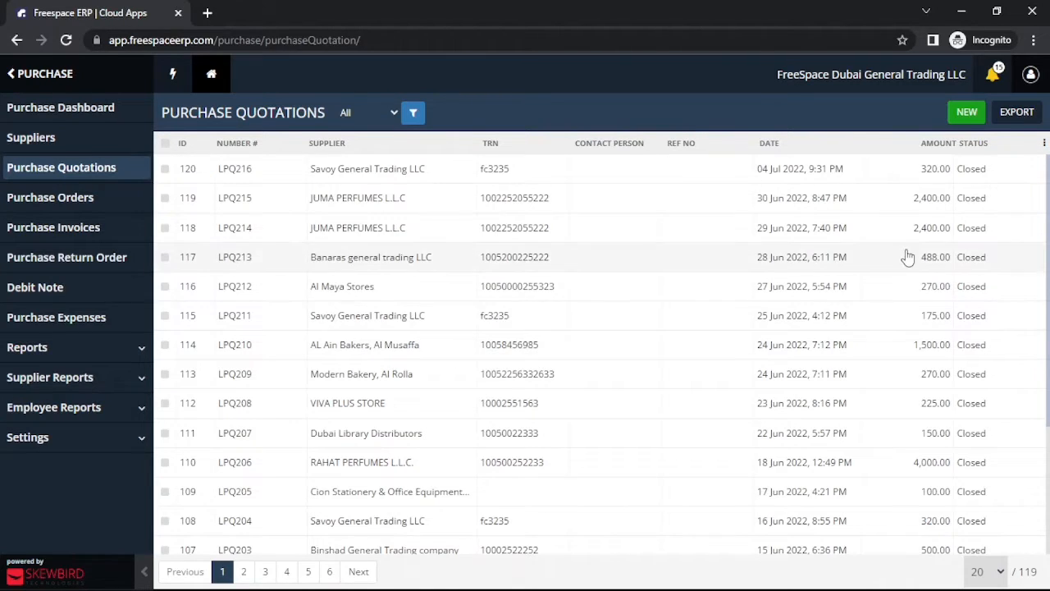
click(969, 113)
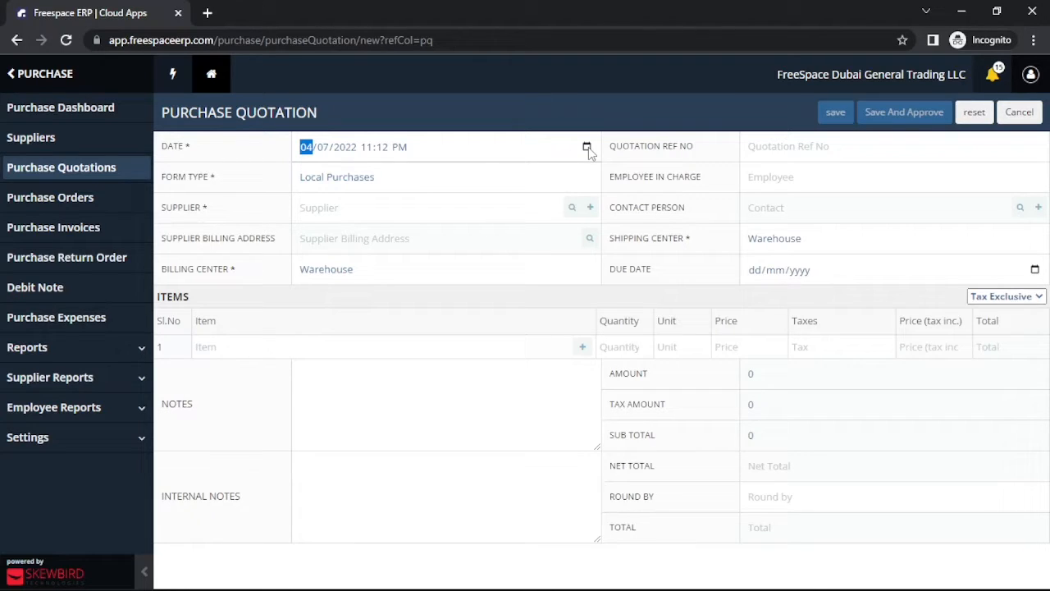
key(Tab)
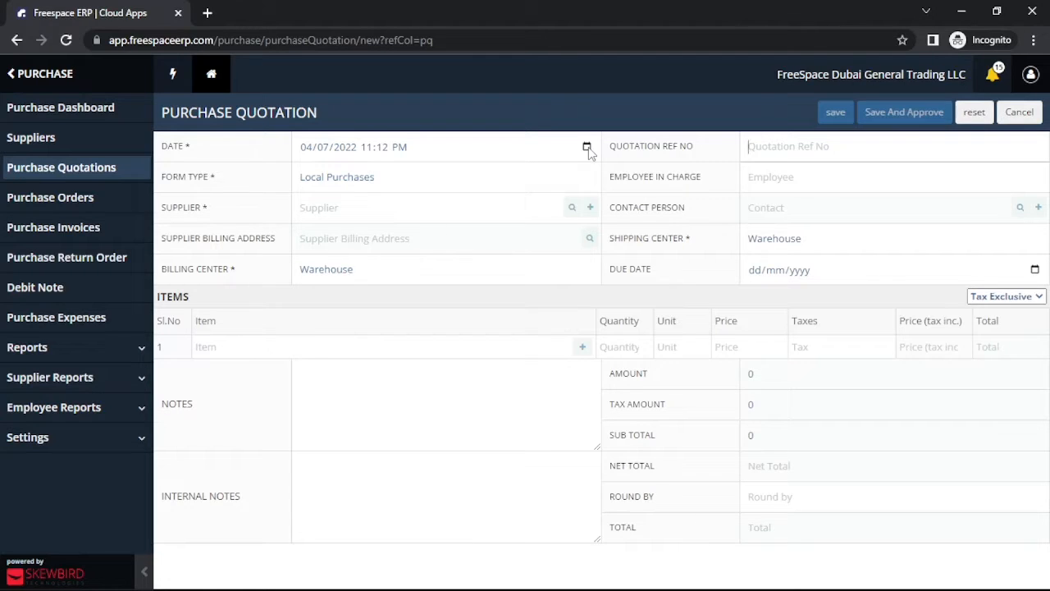
key(Tab)
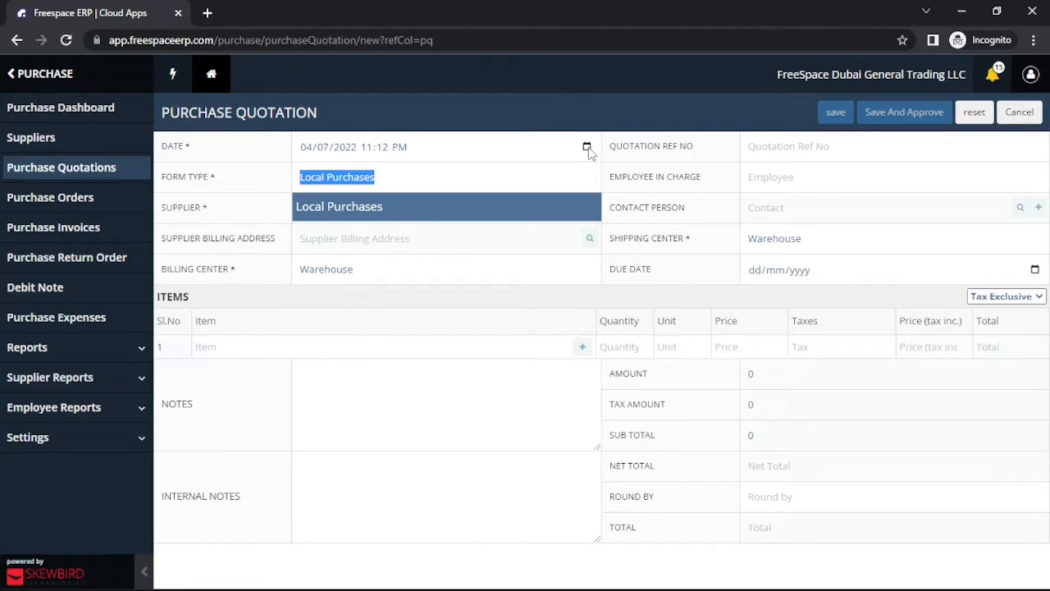
key(XF86AudioRaiseVolume)
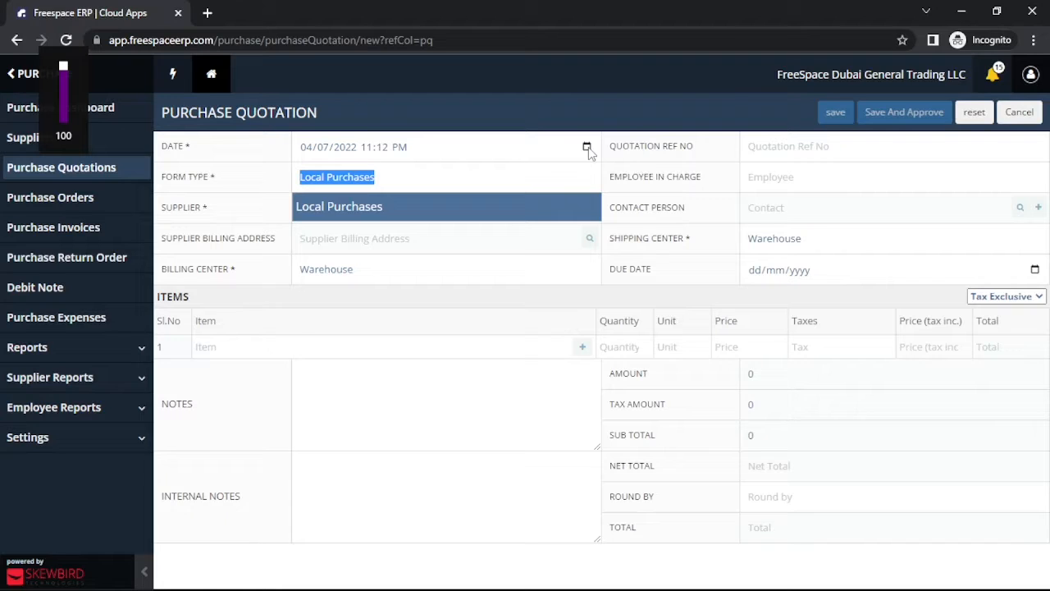
key(Tab)
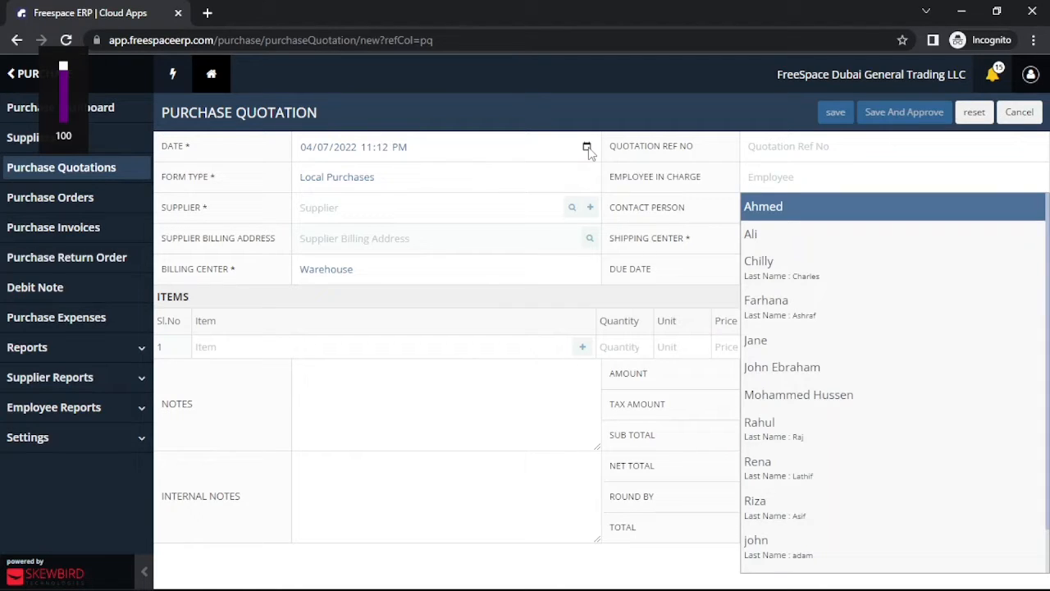
text(ah)
key(Return)
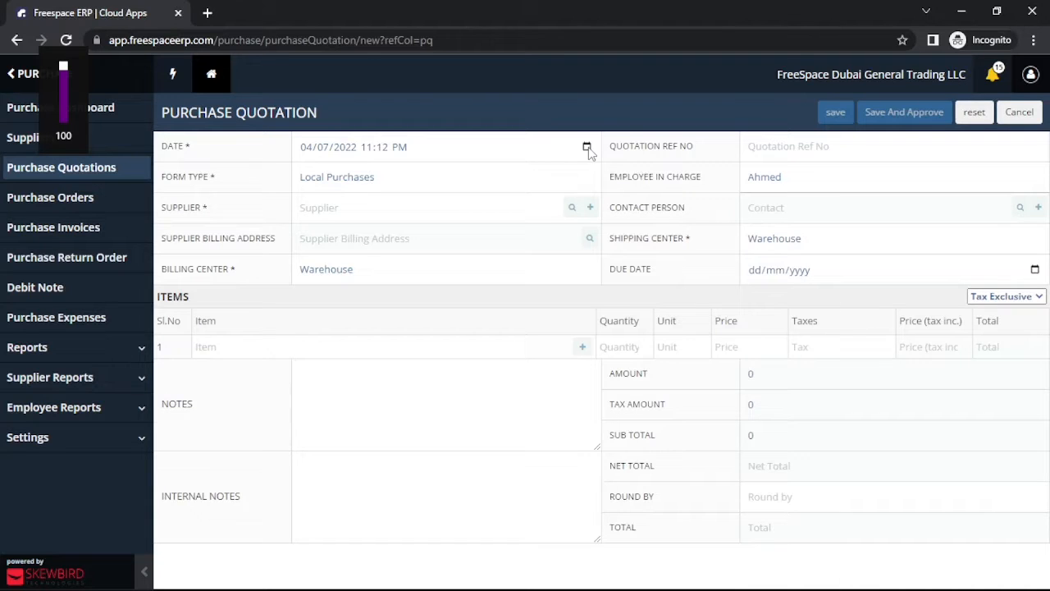
Step: Select AMJ STATIONERY LLC as the supplier and view its supplier summary
key(Tab)
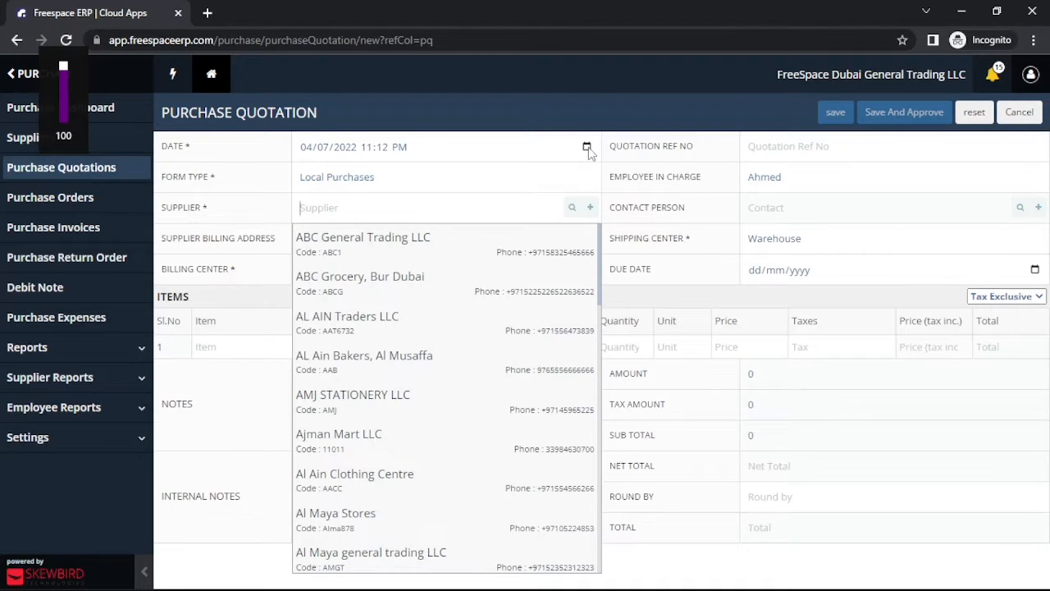
text(amj)
key(Return)
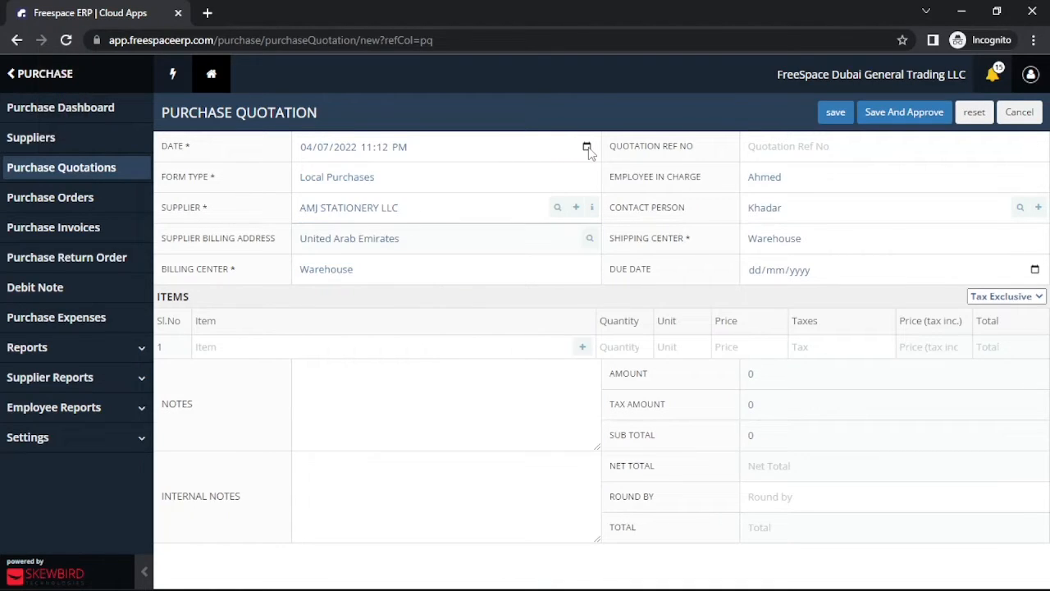
click(591, 210)
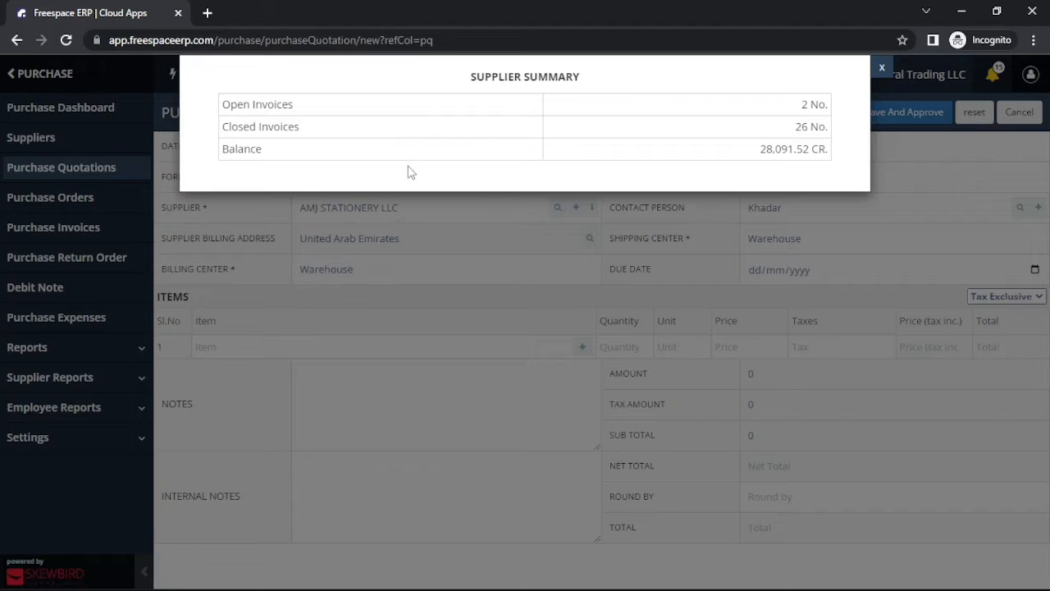
click(811, 211)
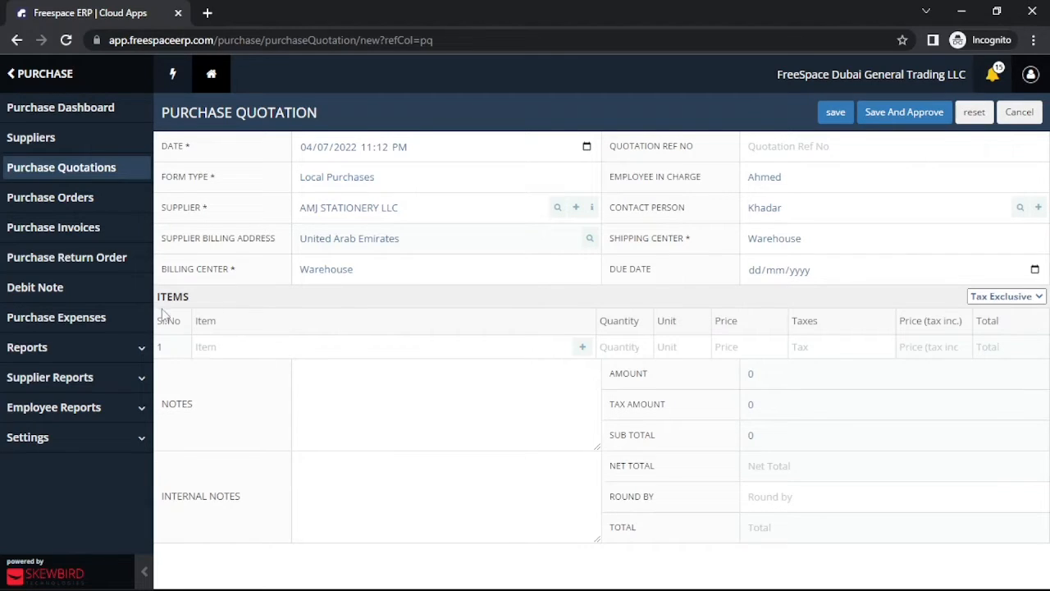
Step: Add Ball Pen as the first item line with a quantity of 50
click(248, 347)
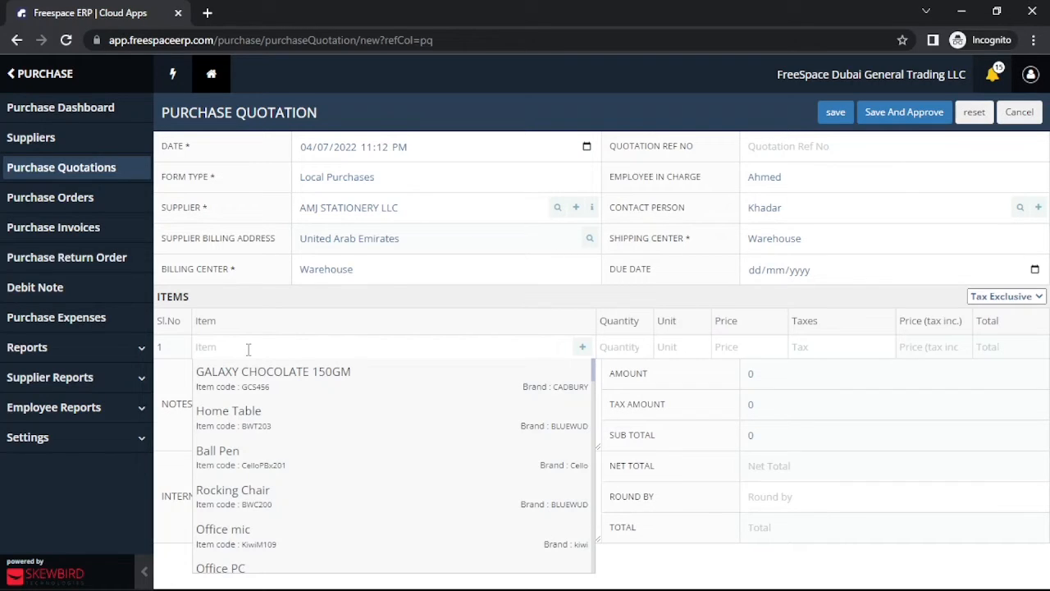
text(ba)
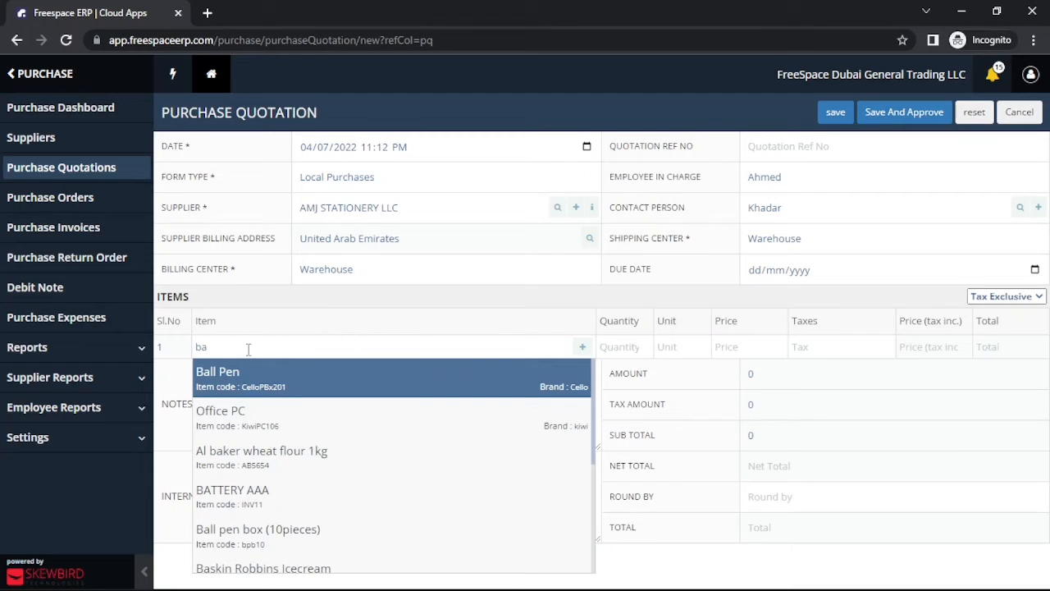
key(Return)
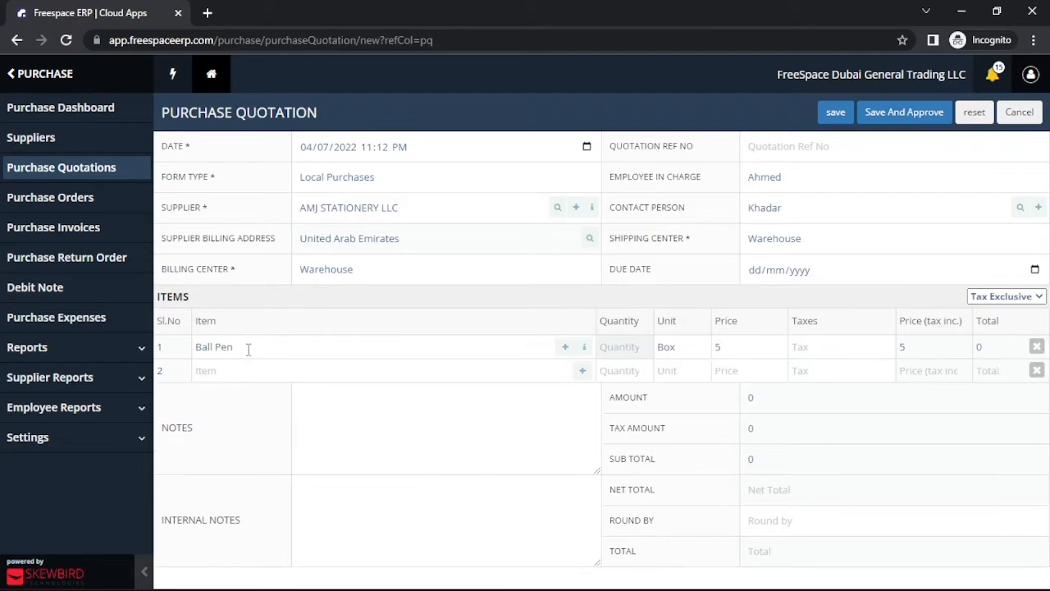
key(Tab)
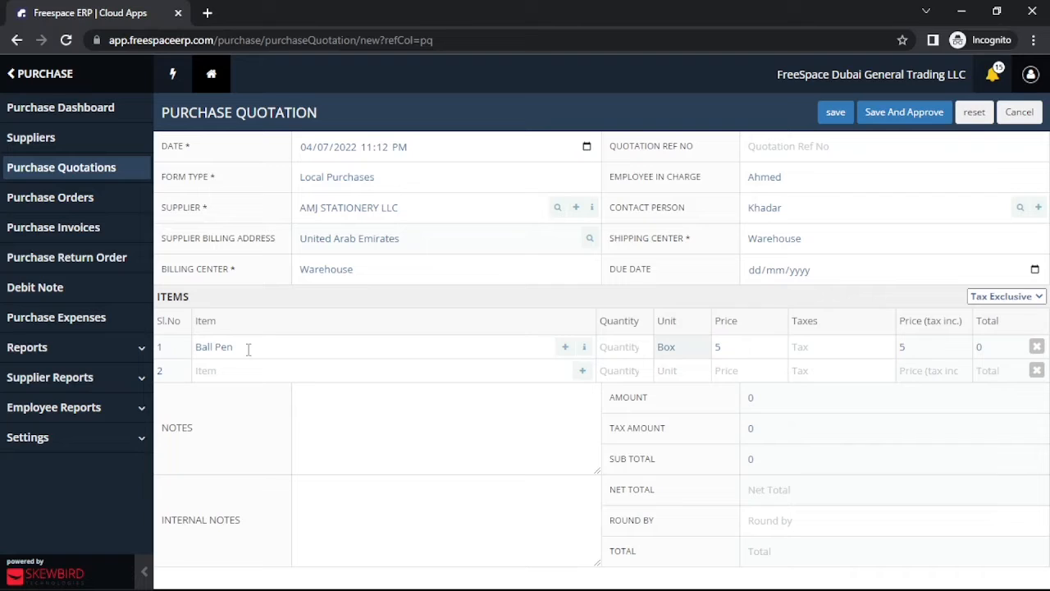
key(shift+Tab)
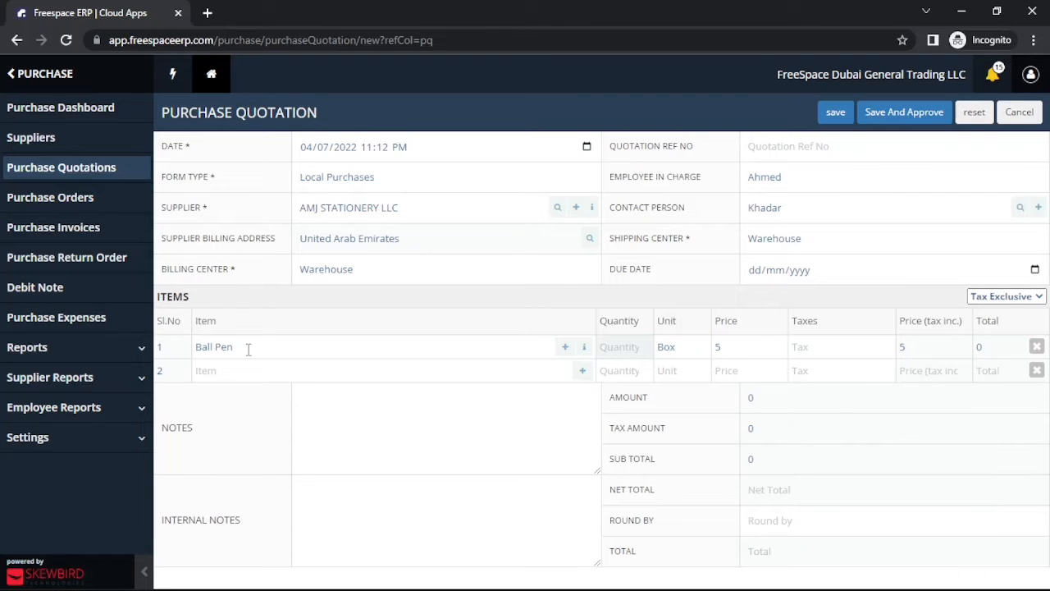
text(50)
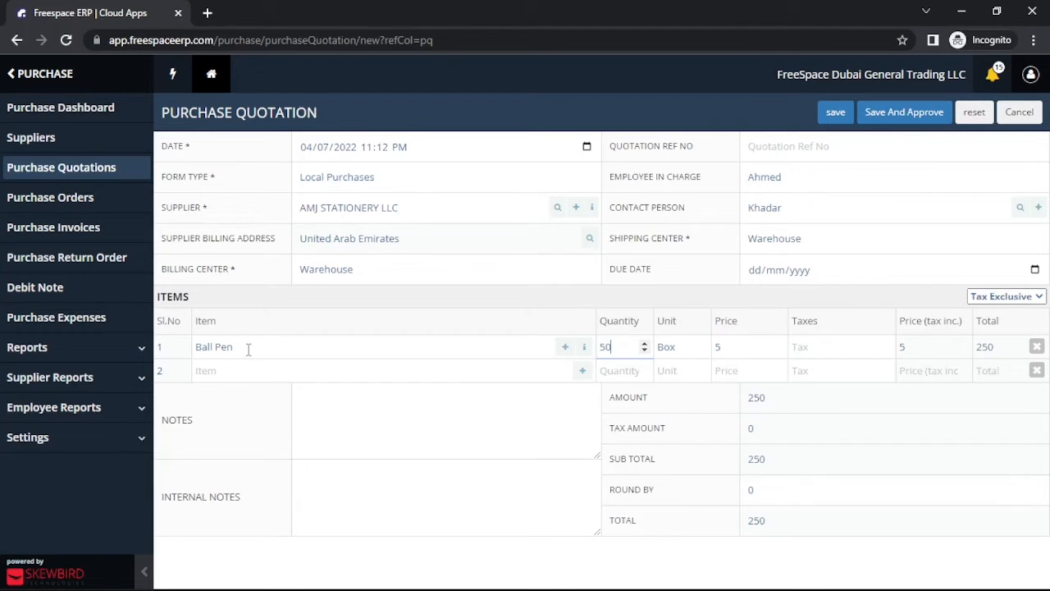
Step: Apply the Input@5% tax to the Ball Pen line
key(Tab)
key(Tab)
key(Tab)
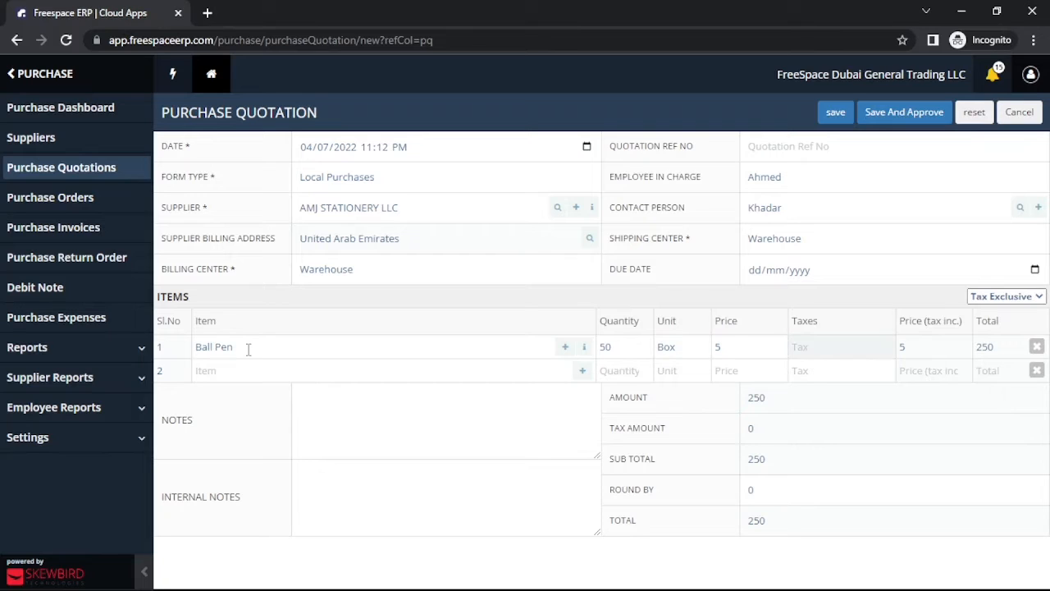
text(va)
key(BackSpace)
key(BackSpace)
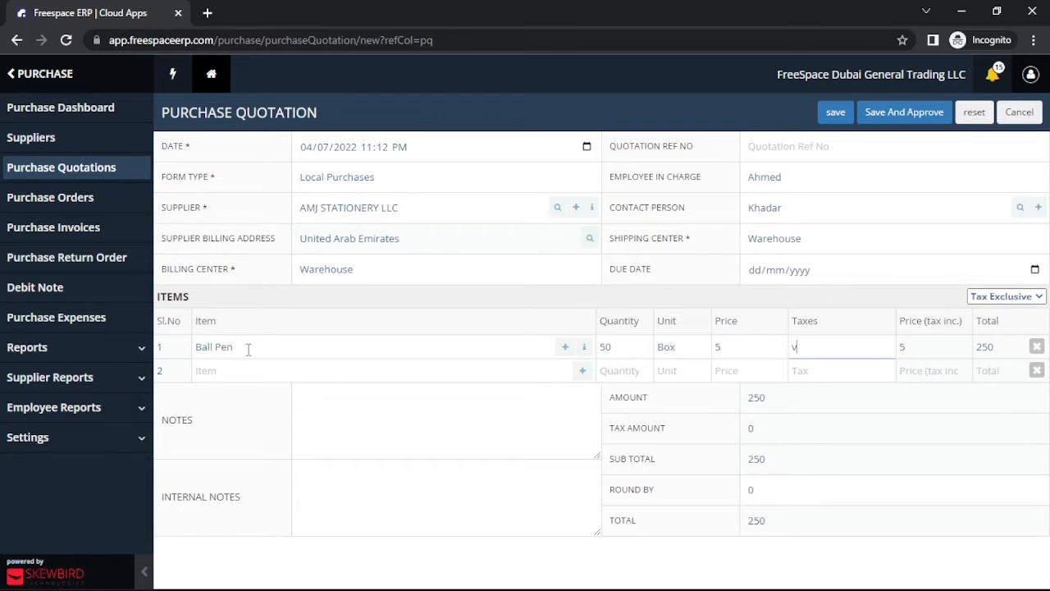
key(Return)
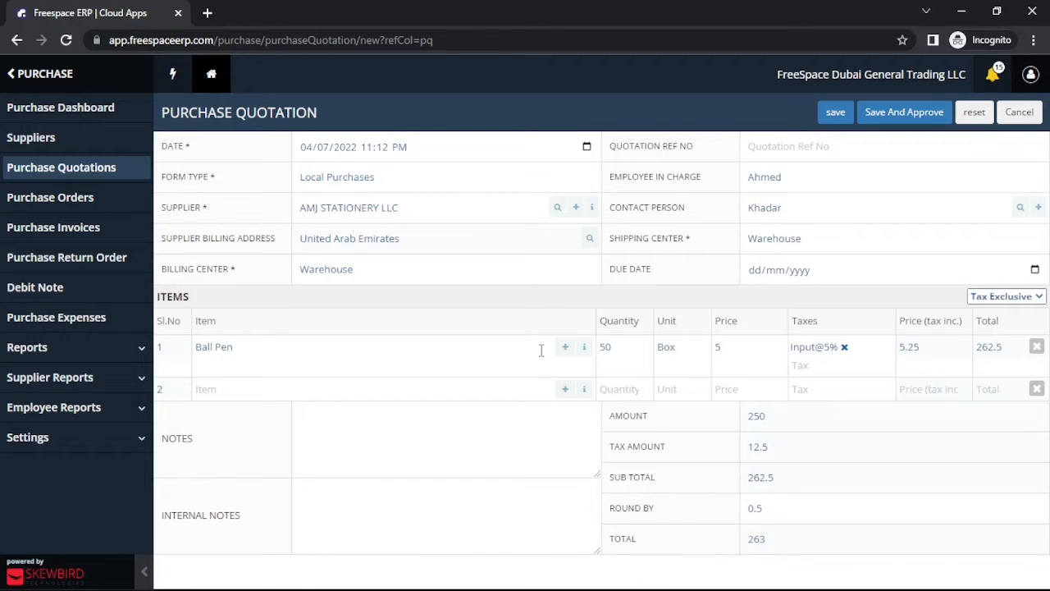
Step: Review the Ball Pen item enquiry with its recent purchases, sales and inventory summary
click(585, 349)
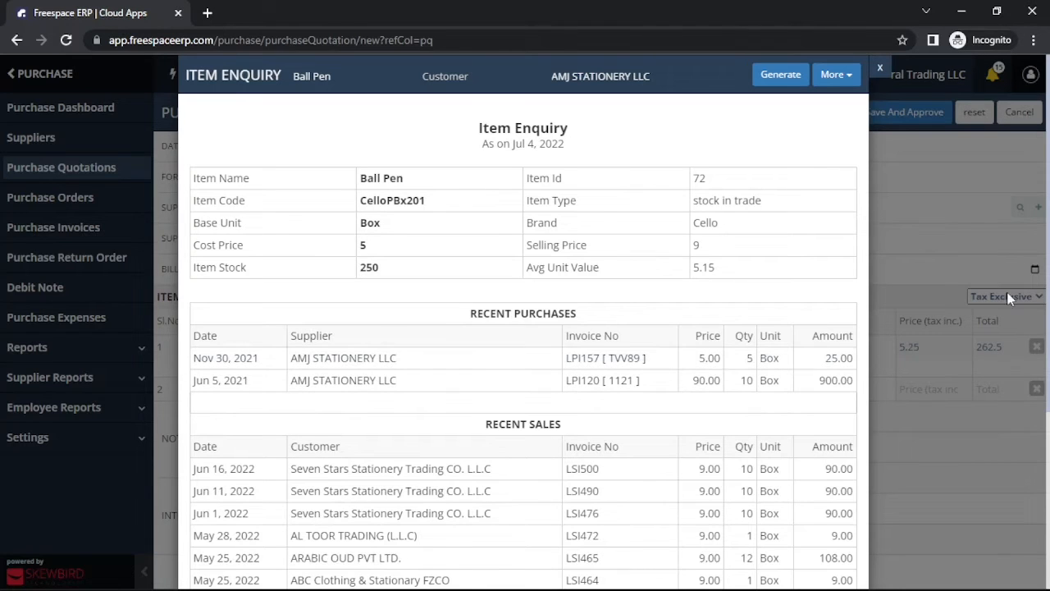
scroll(502, 509, down, 3)
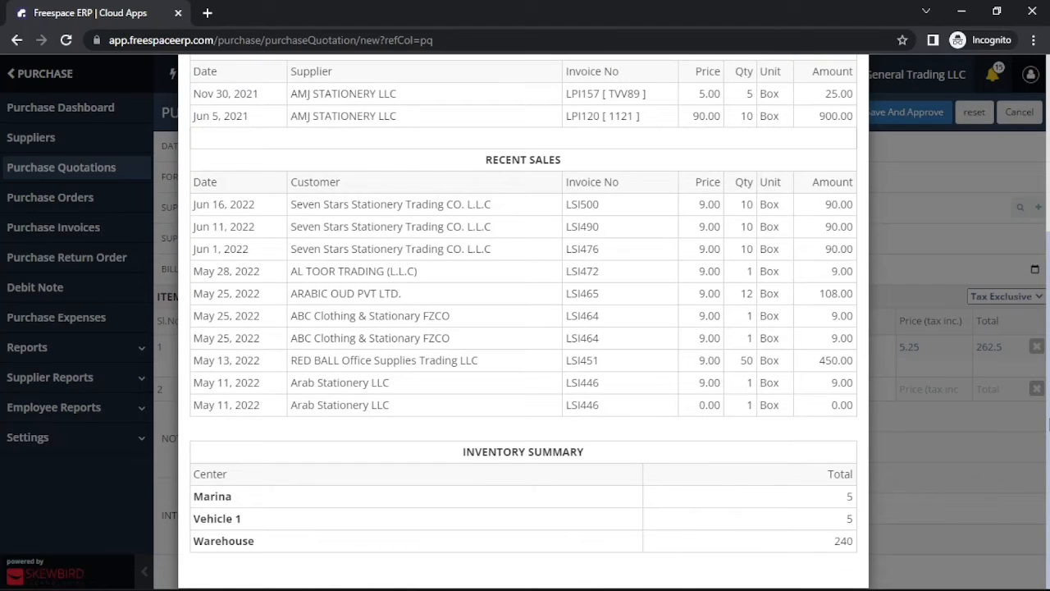
scroll(1048, 423, up, 4)
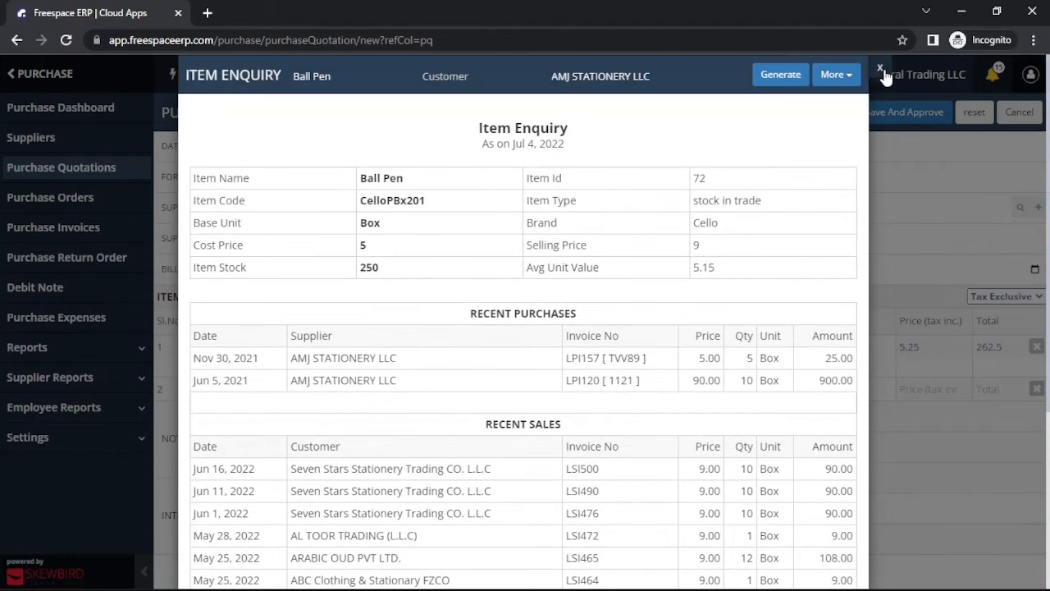
click(880, 69)
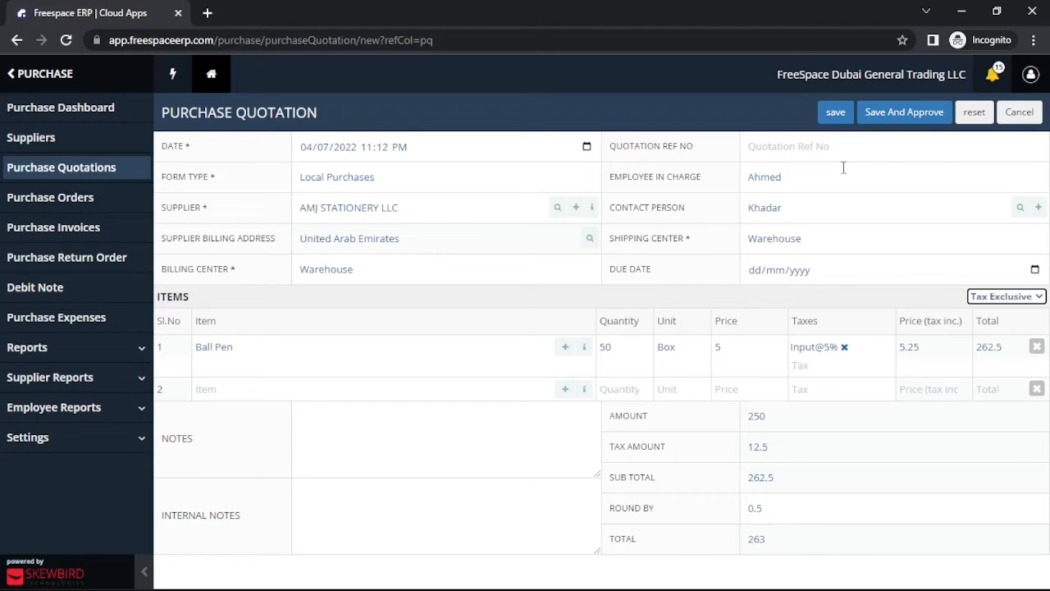
Step: Save the purchase quotation and approve it
click(837, 116)
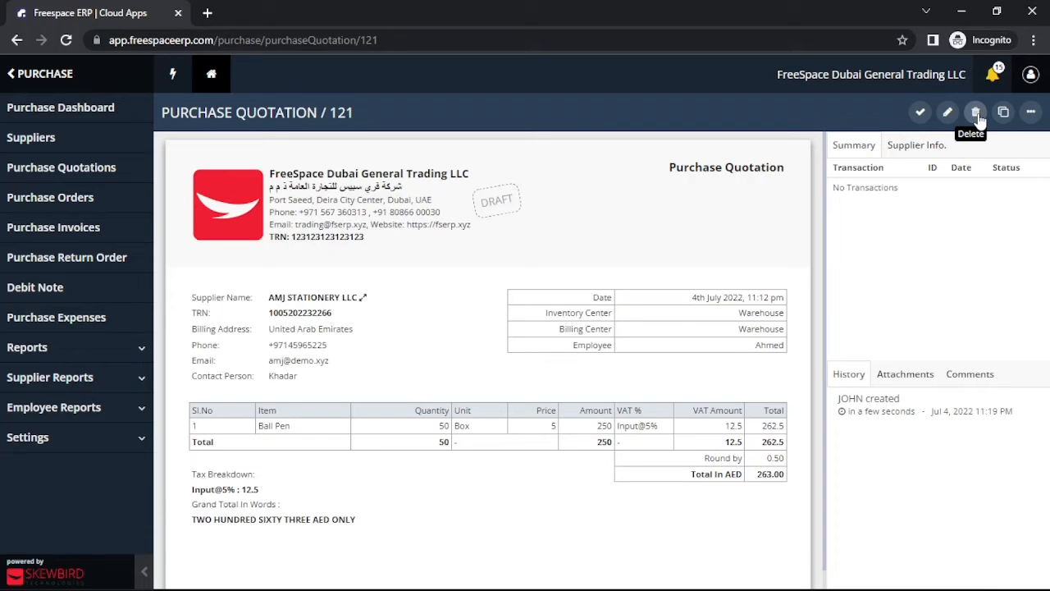
click(923, 113)
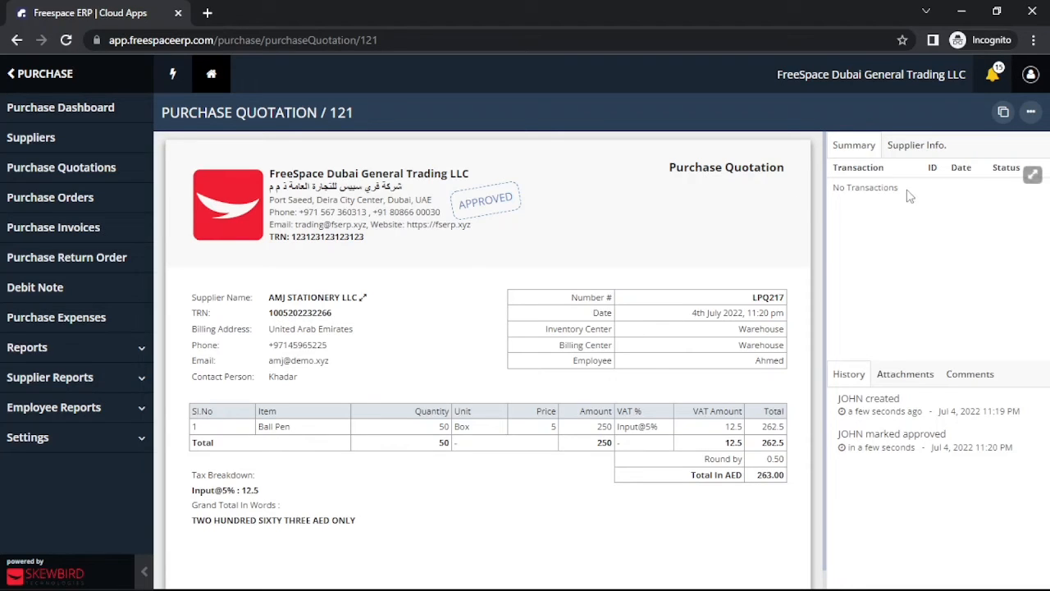
click(1031, 112)
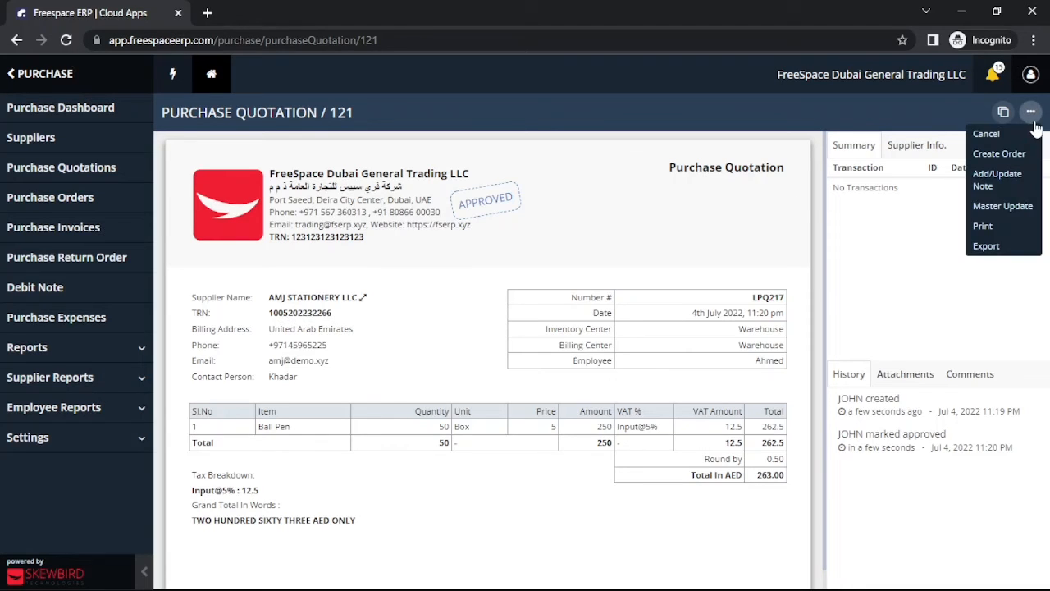
click(1001, 206)
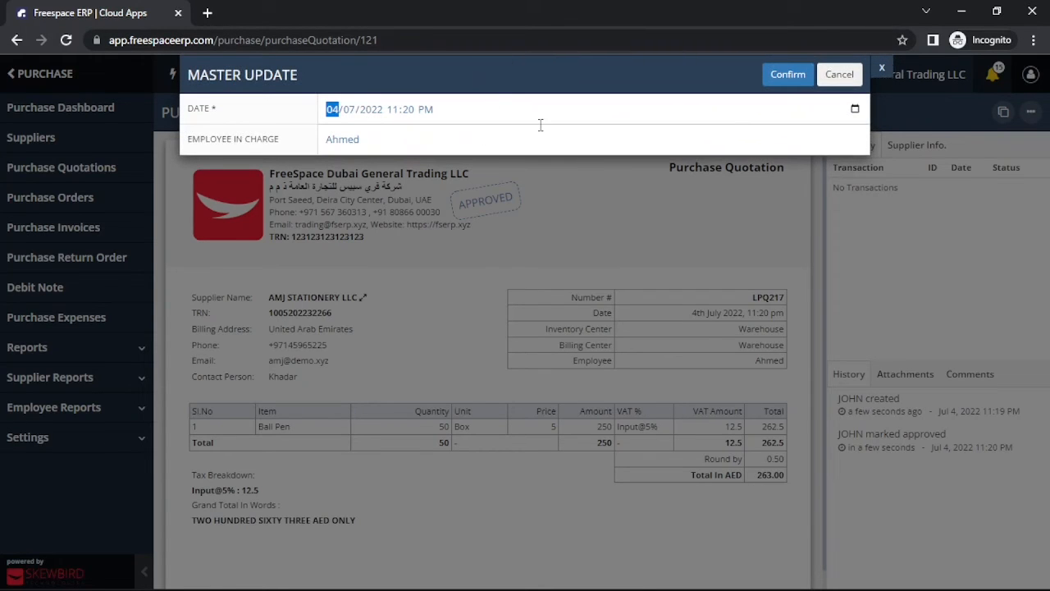
click(882, 69)
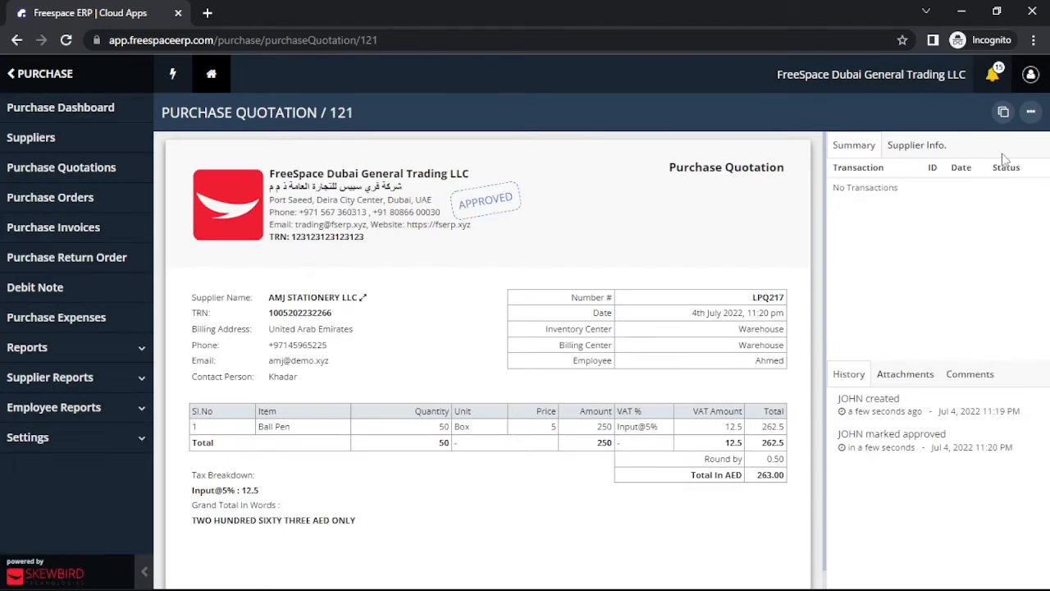
Step: Open the supplier's details from the approved quotation and close them
click(1031, 111)
click(362, 299)
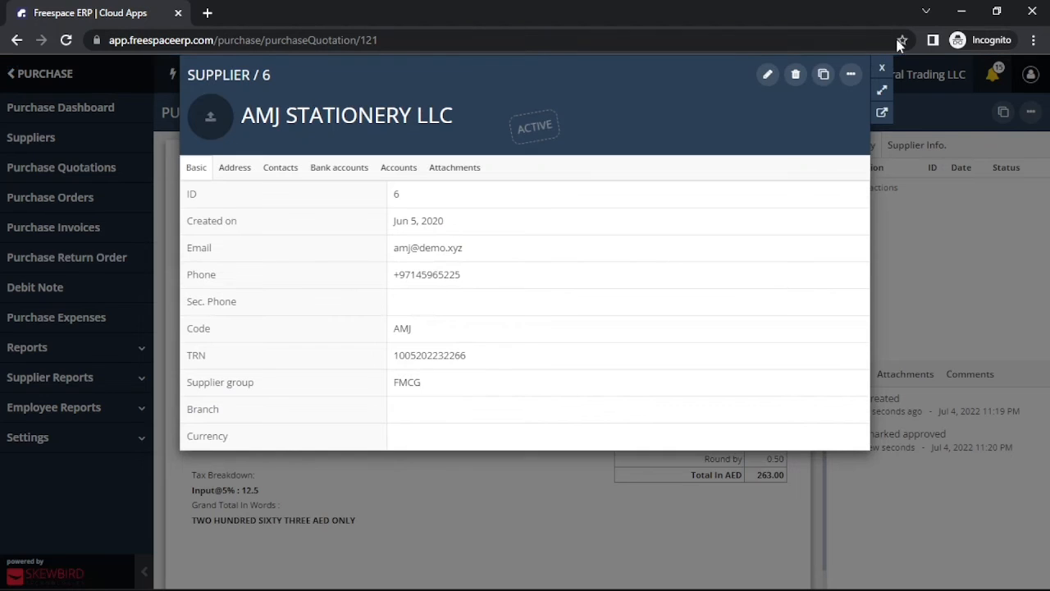
click(882, 67)
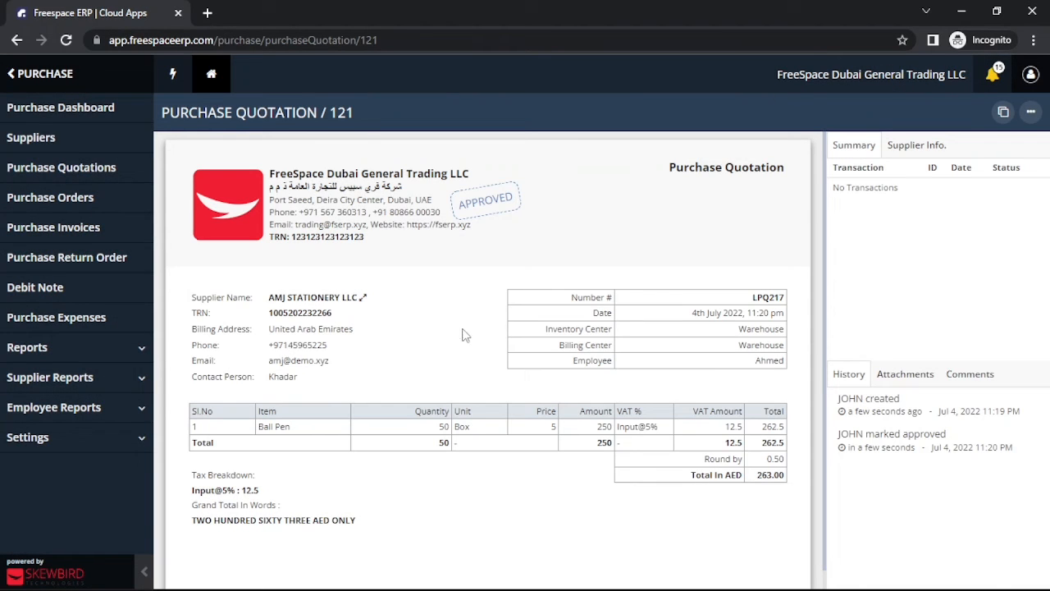
Step: View the Ball Pen item enquiry and the quotation's Supplier Info summary
click(274, 427)
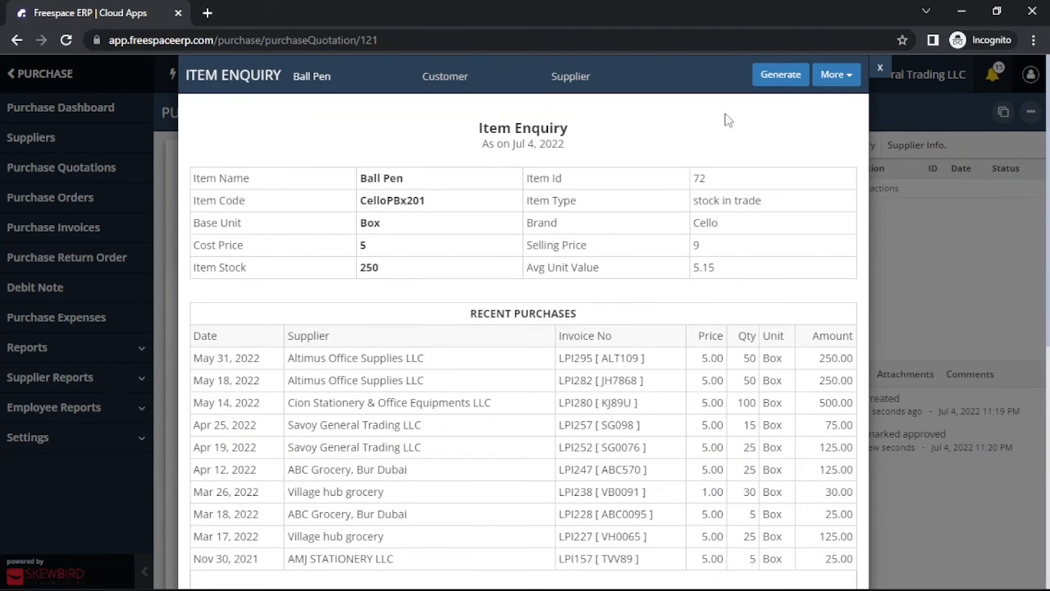
click(881, 69)
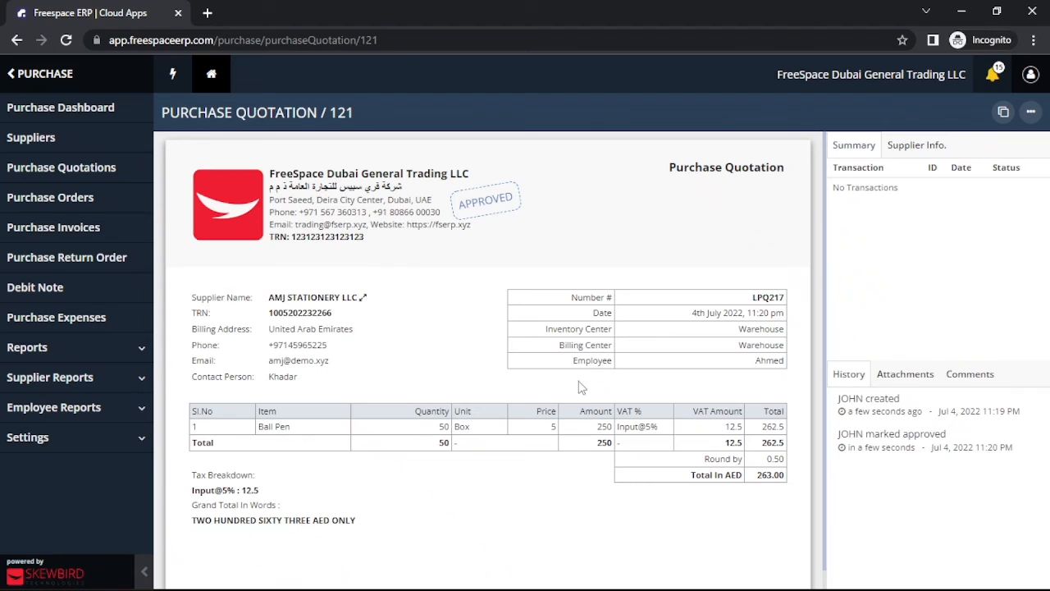
click(907, 151)
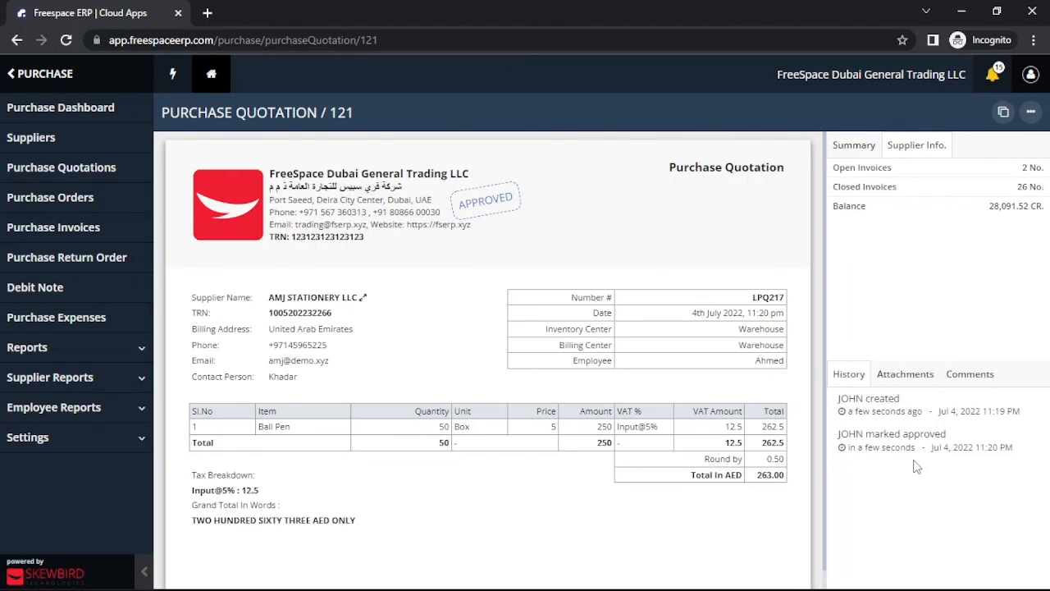
Step: Return to the purchase quotations list and examine the status and filter options
click(907, 382)
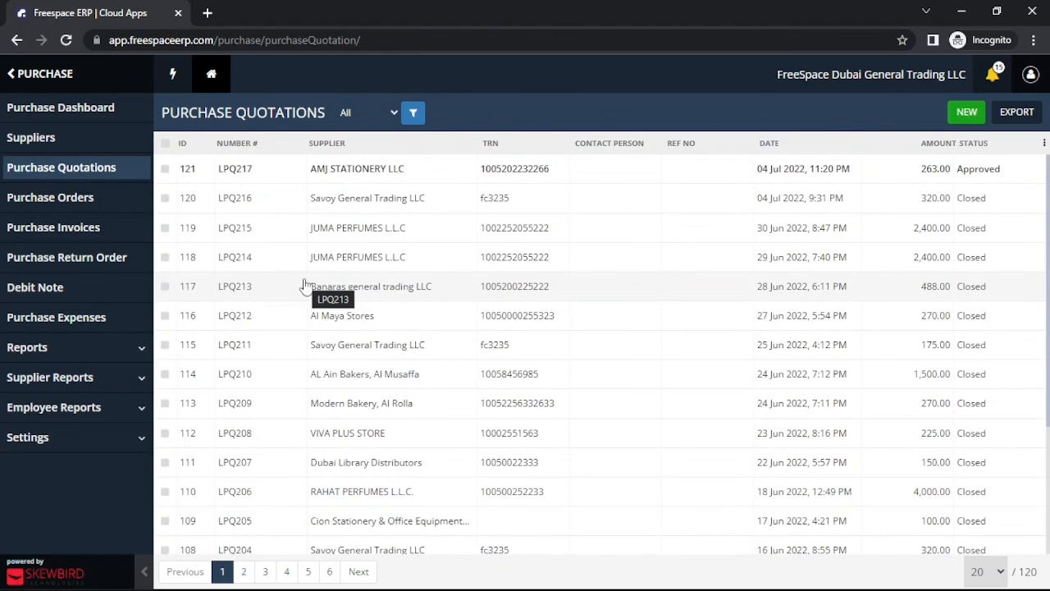
click(346, 114)
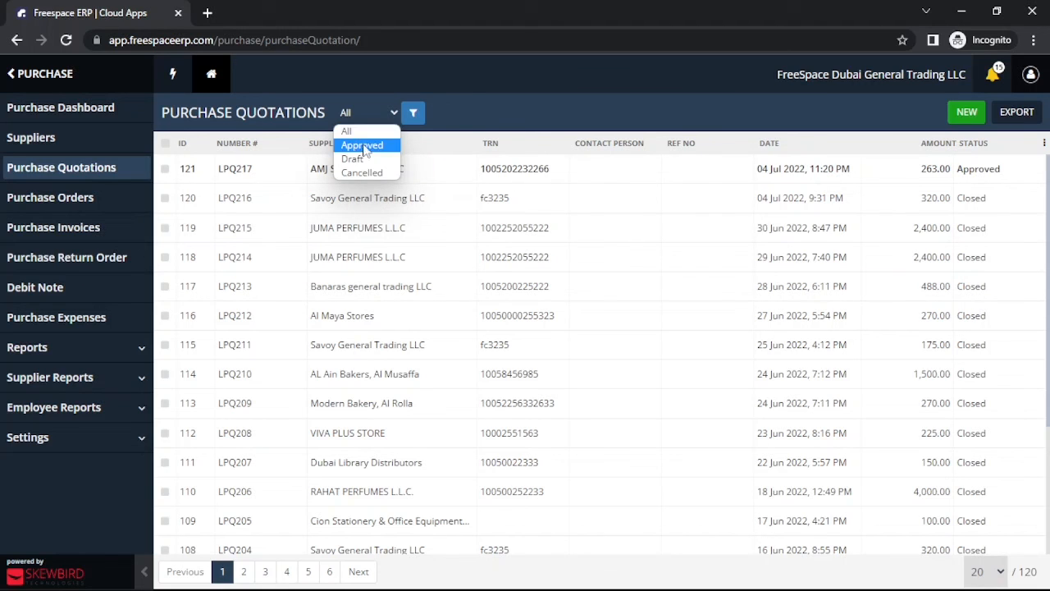
click(413, 113)
click(413, 112)
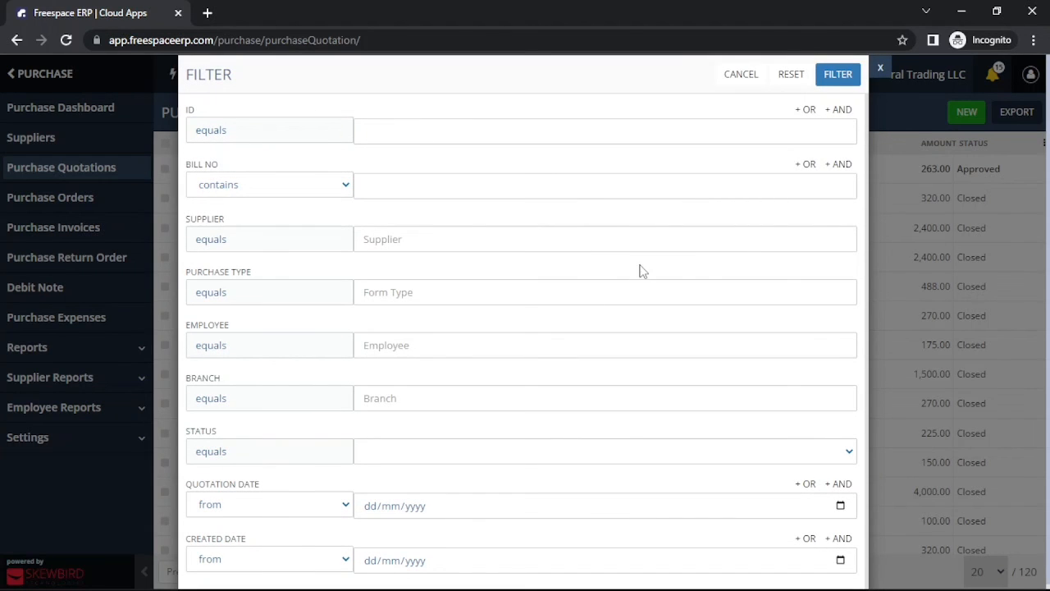
click(880, 68)
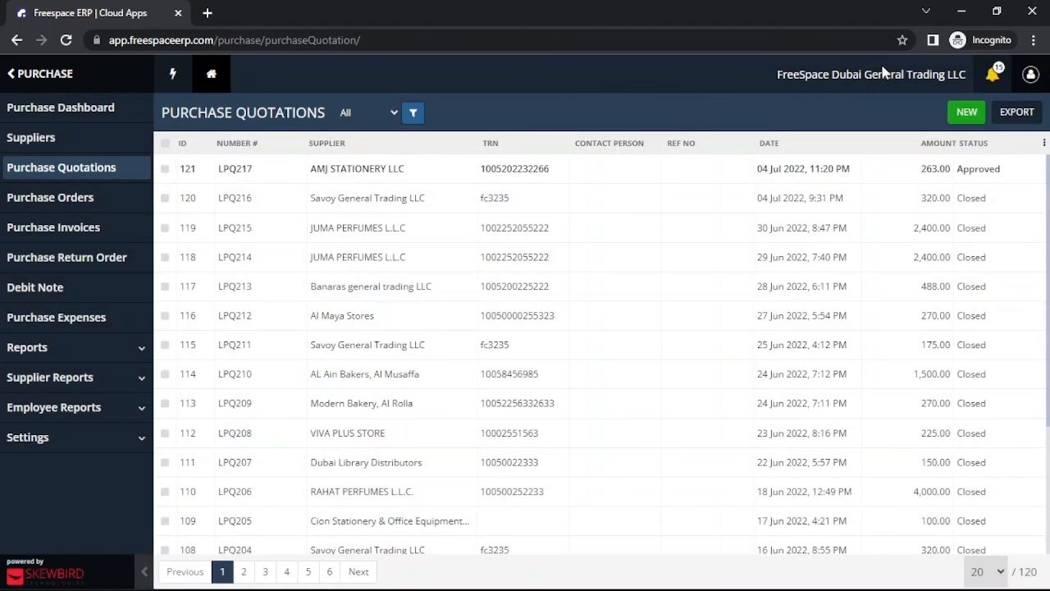